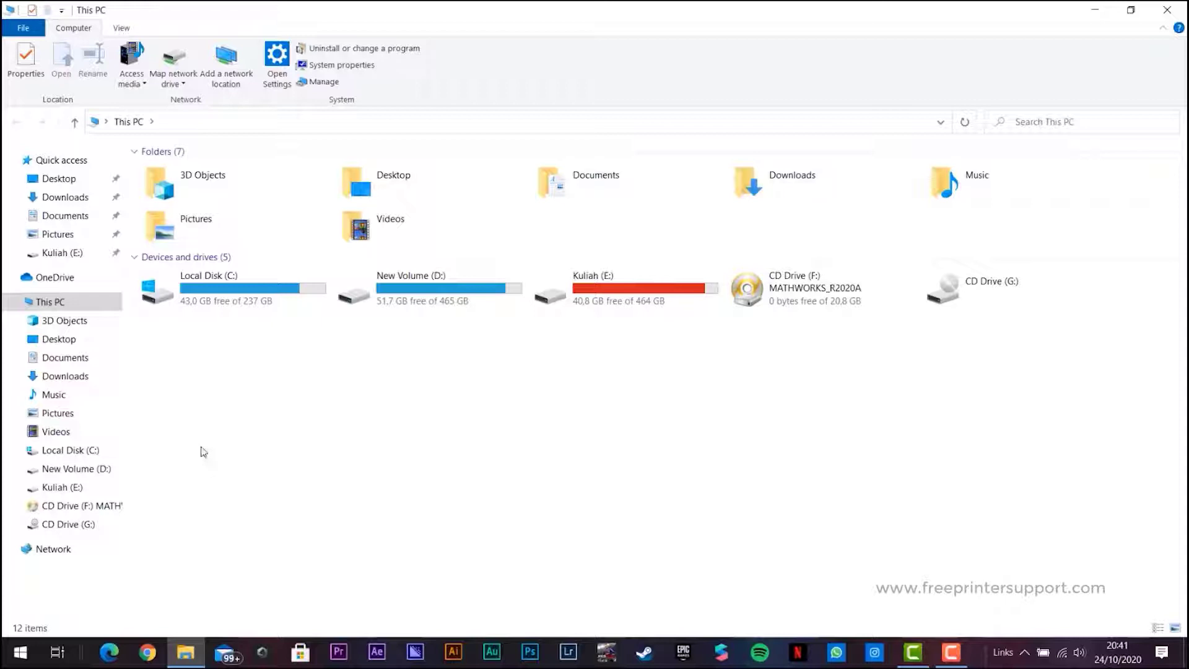
Open the Properties of This PC from File Explorer's navigation pane to check the system type.
click(89, 300)
right_click(89, 300)
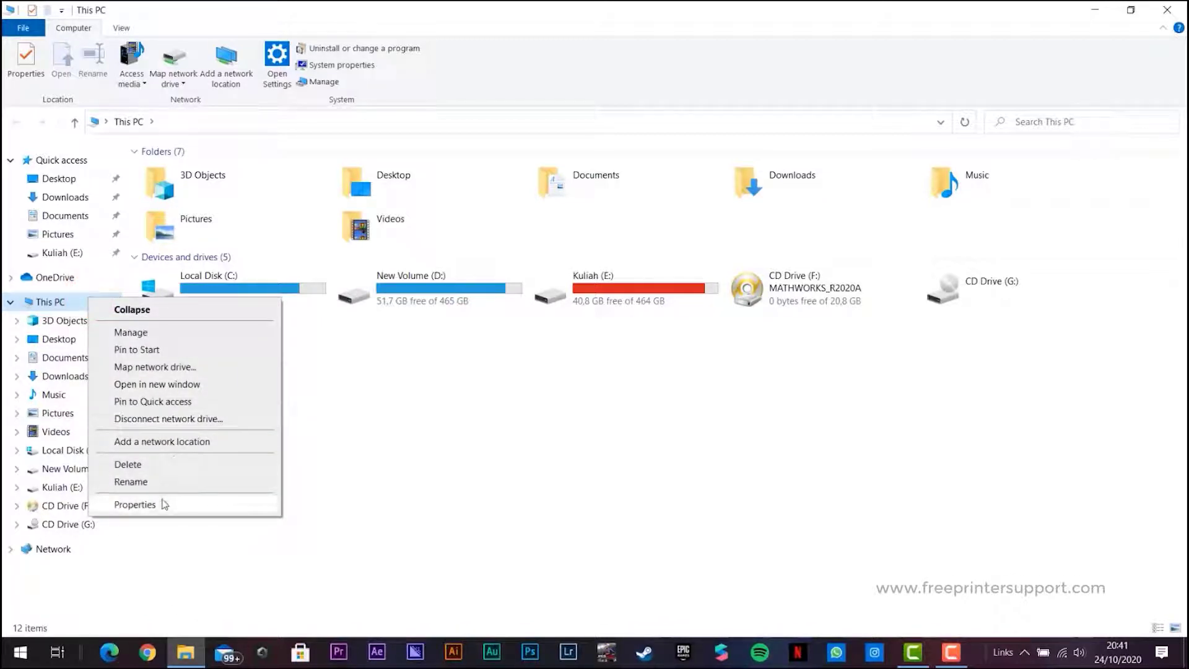
click(163, 503)
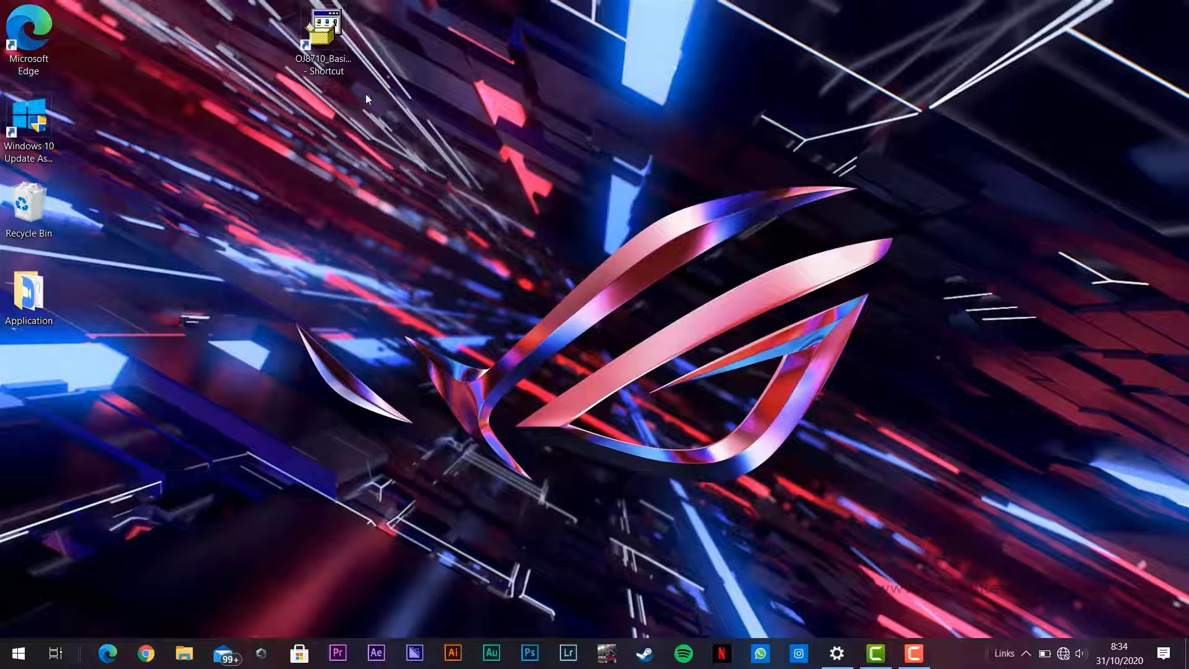
Launch the OJ8710 installer shortcut from the desktop.
double_click(334, 75)
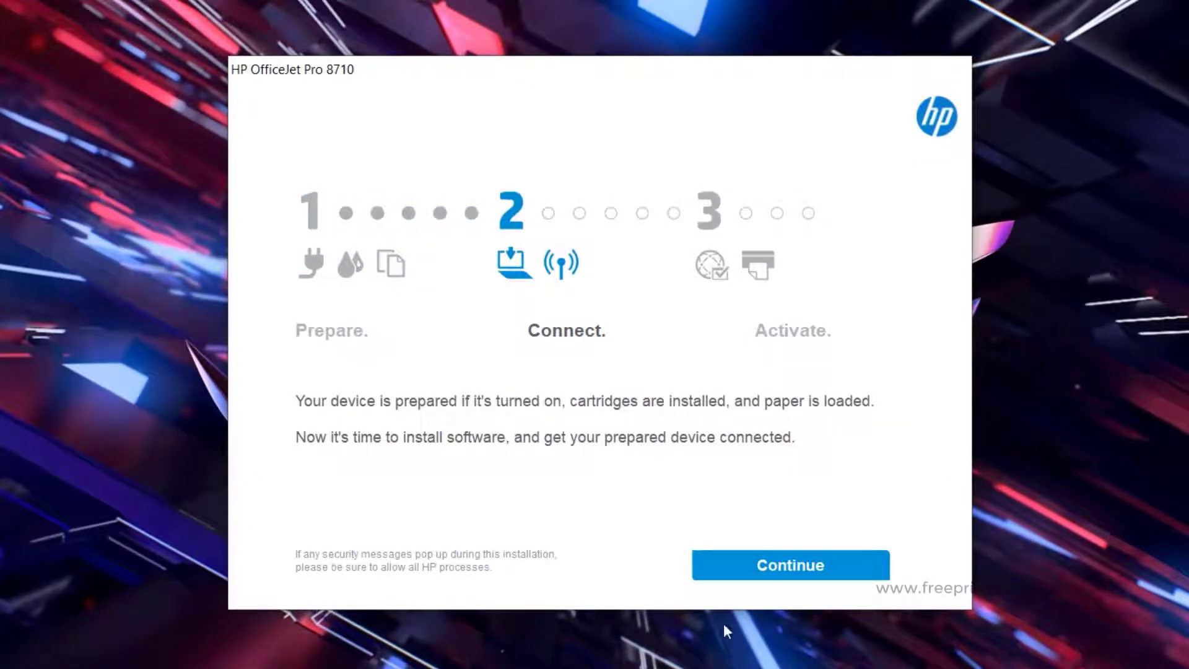
Accept the installation agreements and settings and install the Basic Device Software.
click(717, 568)
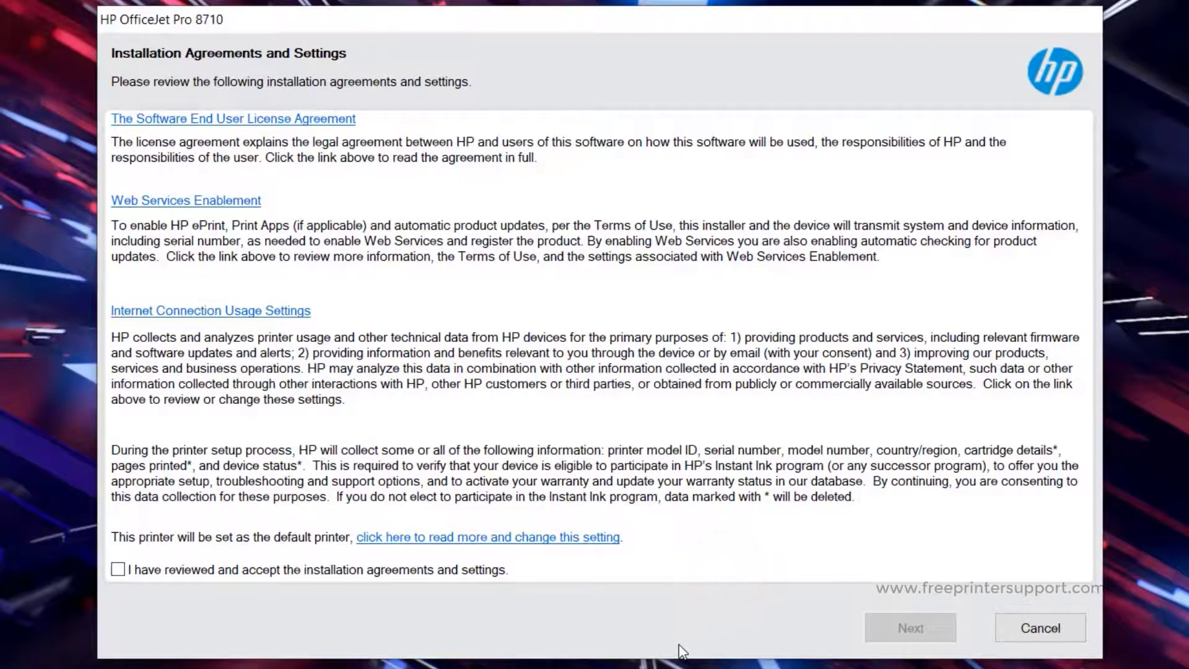
click(448, 568)
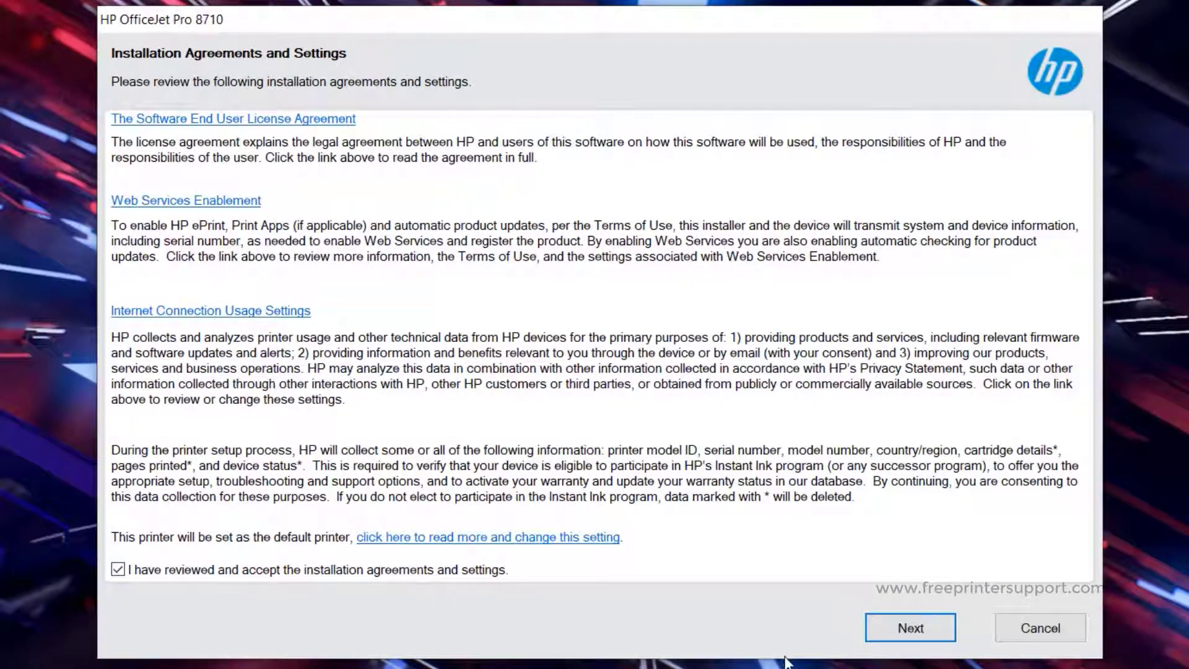
click(911, 628)
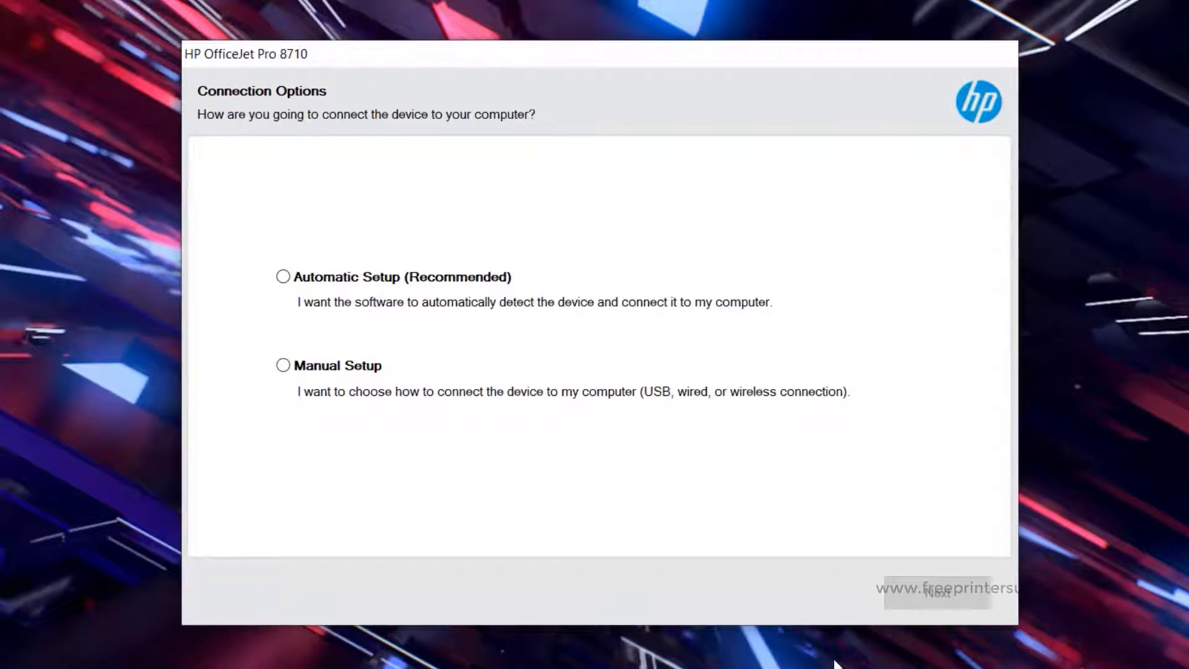
Choose Automatic Setup (Recommended) as the connection method and proceed.
click(720, 299)
click(496, 279)
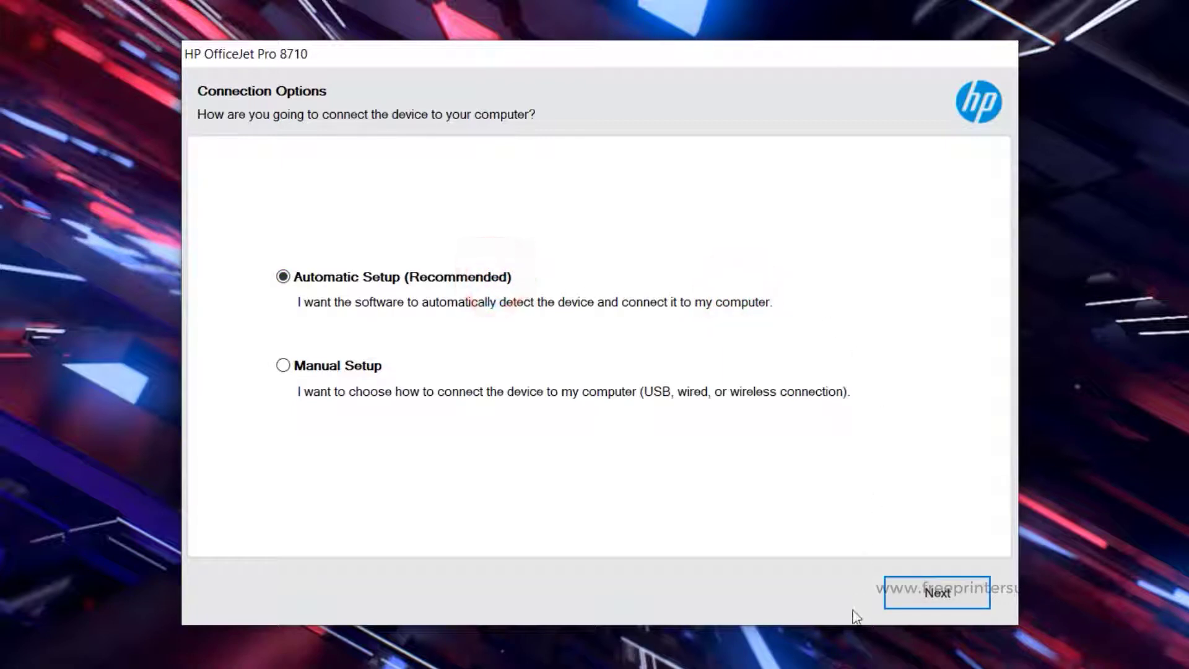
click(909, 601)
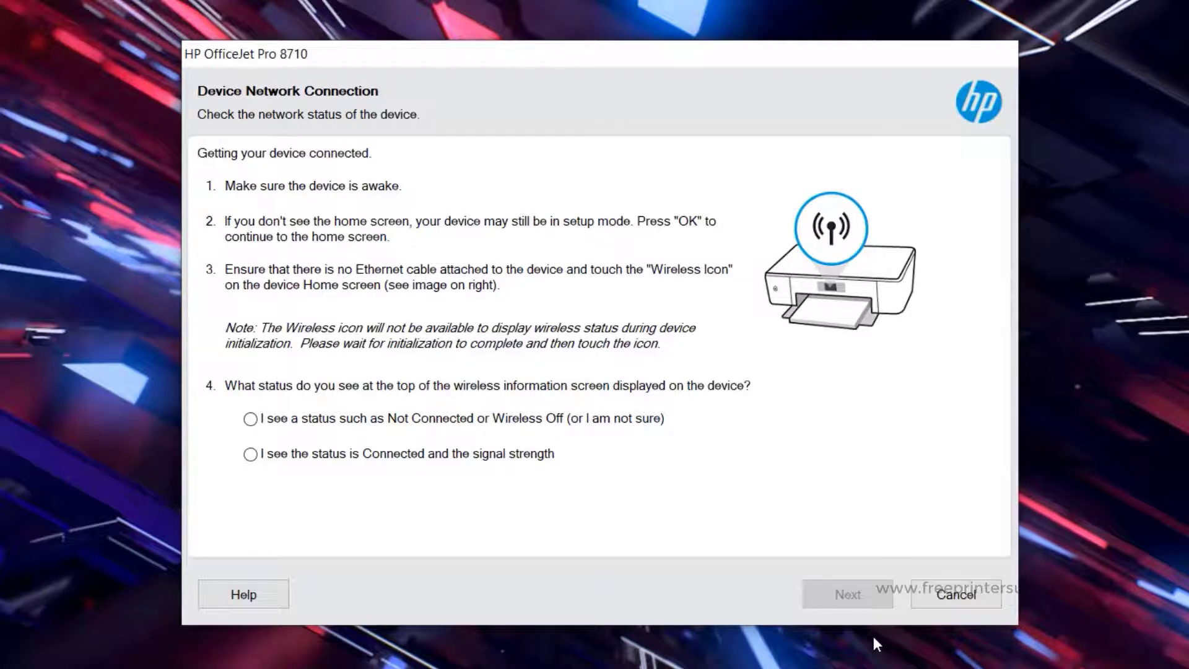
Report the printer as Not Connected, answer No, and skip Unable to Join the Network.
click(626, 419)
click(846, 594)
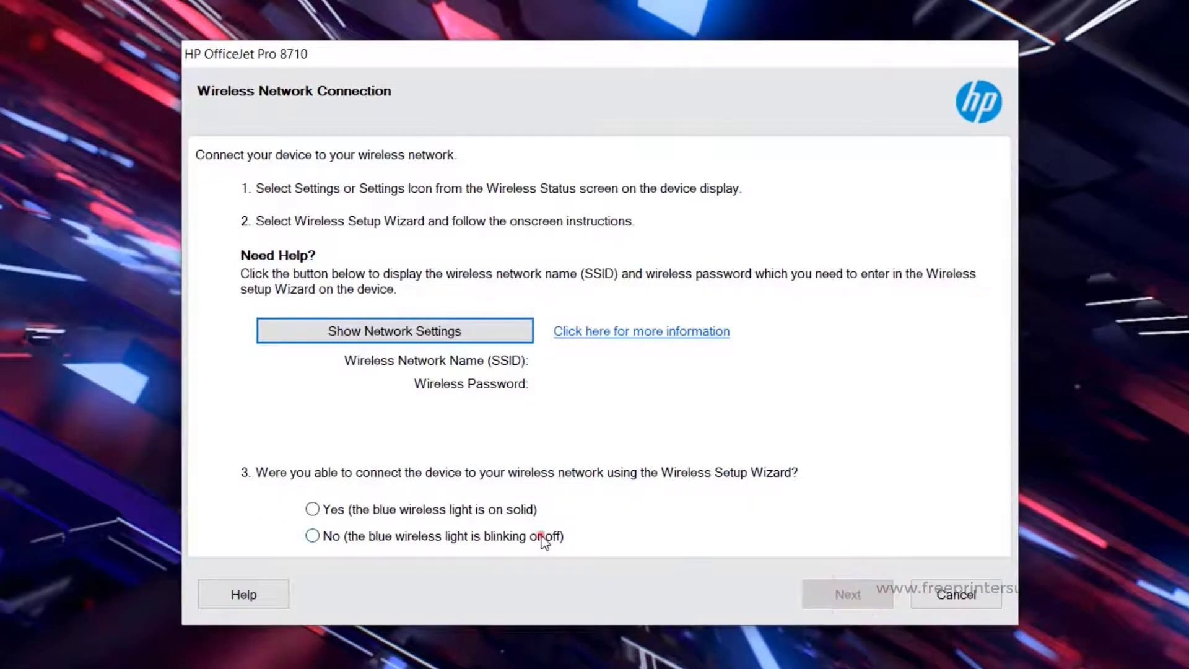
click(544, 537)
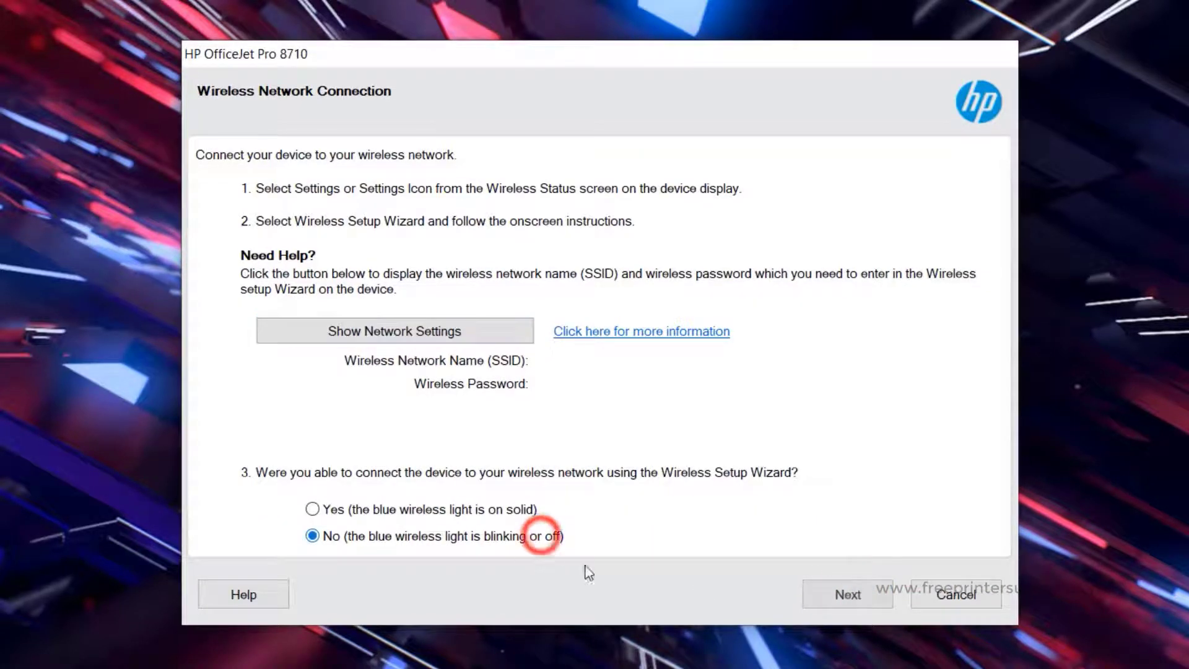
click(852, 596)
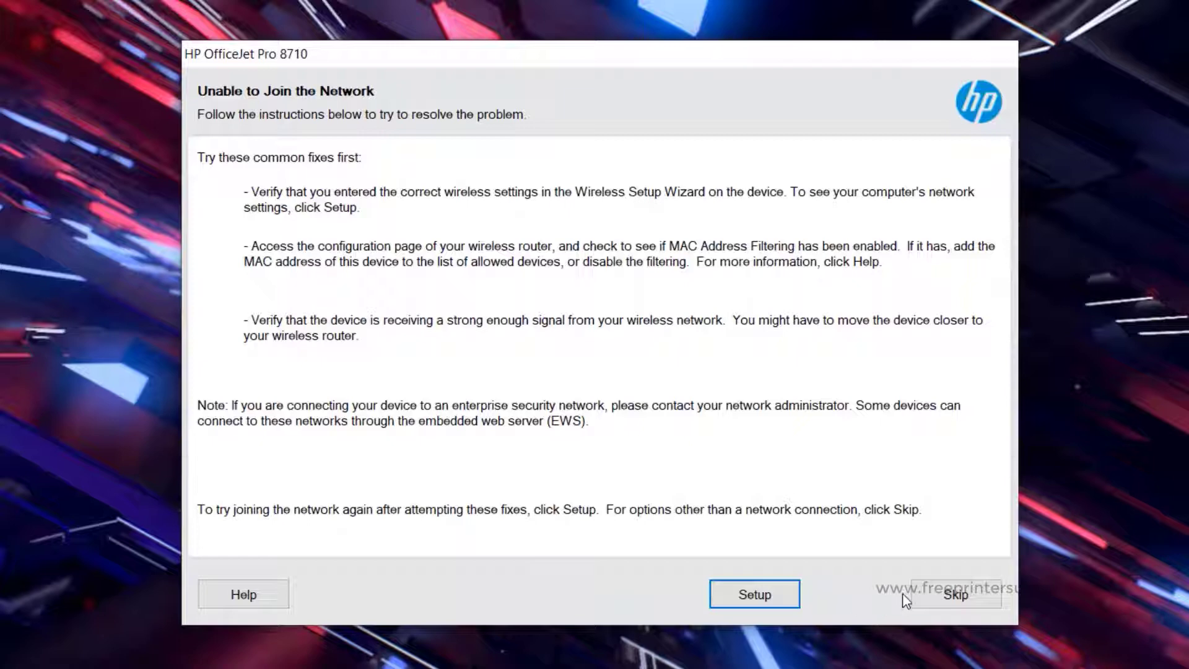
click(955, 595)
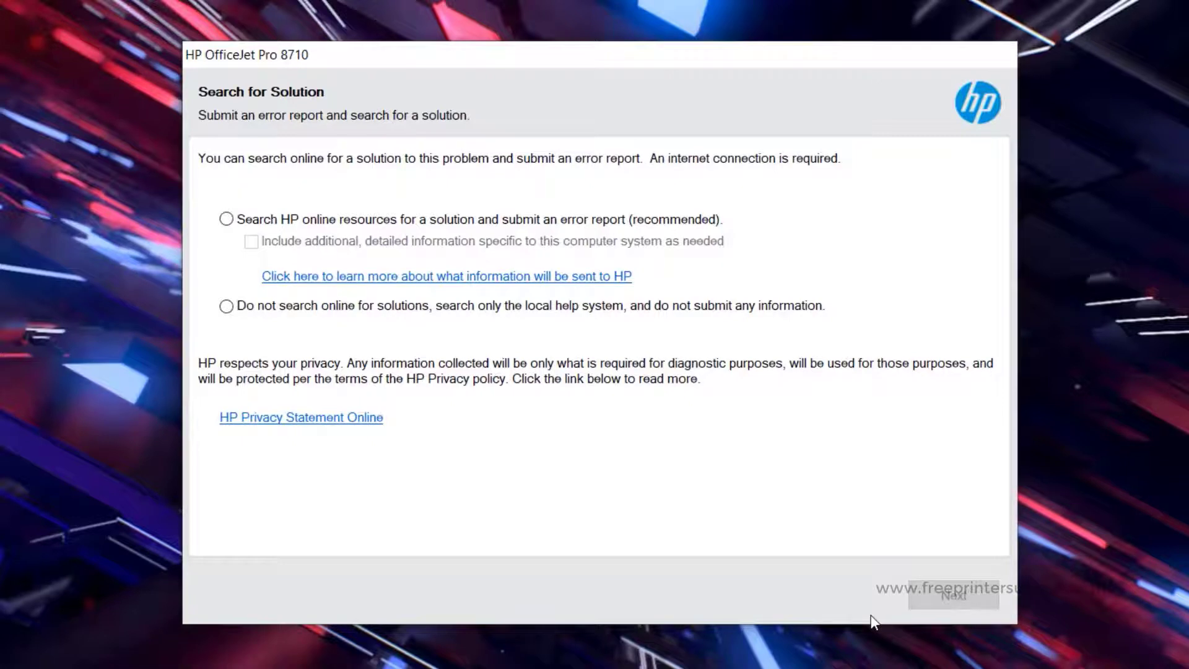
Search HP online resources for a solution and dismiss the no-solution message.
click(774, 315)
click(698, 220)
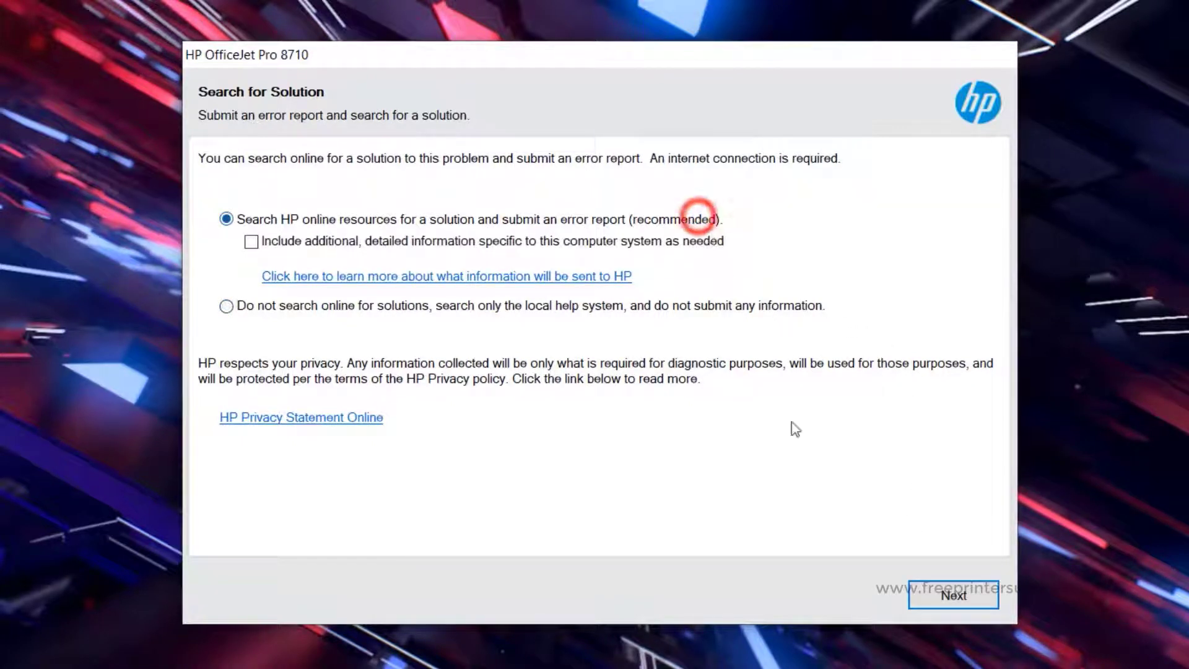
click(938, 597)
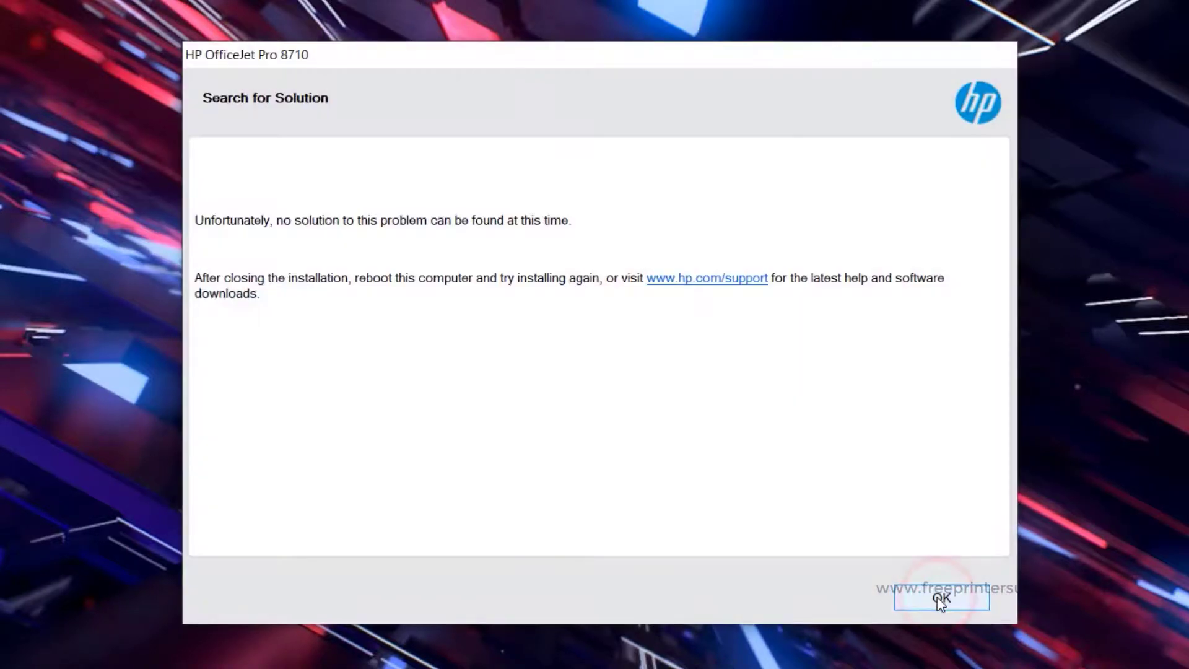
click(937, 597)
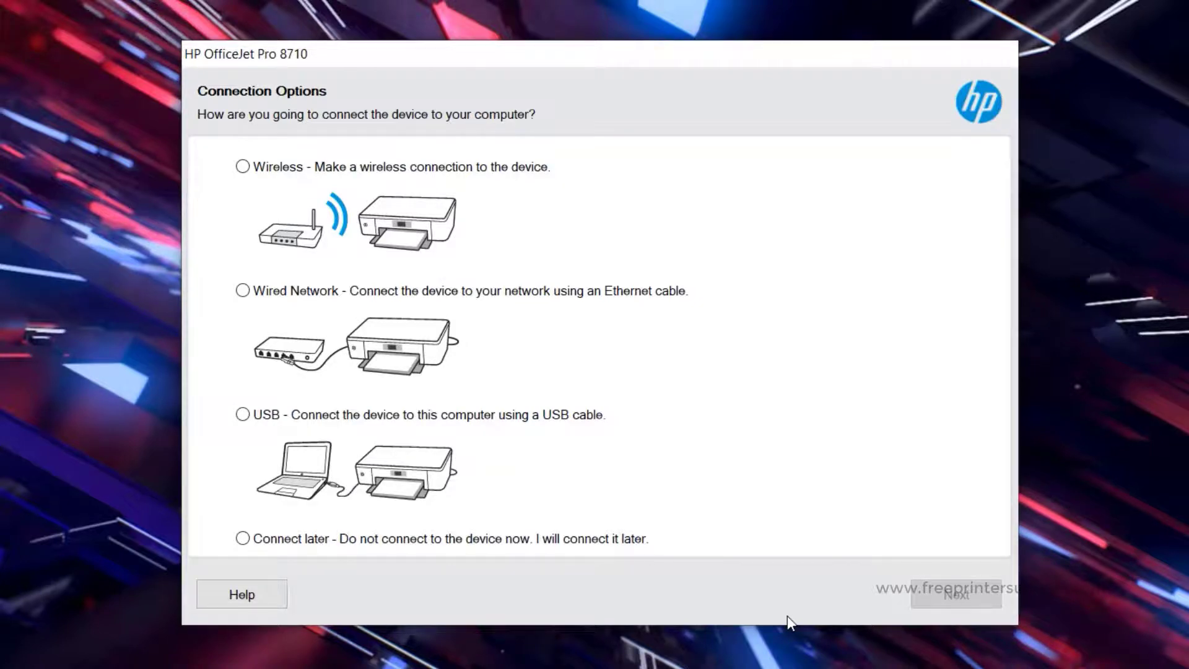
Choose 'Connect later' and advance to the end of the setup wizard.
click(615, 537)
click(948, 595)
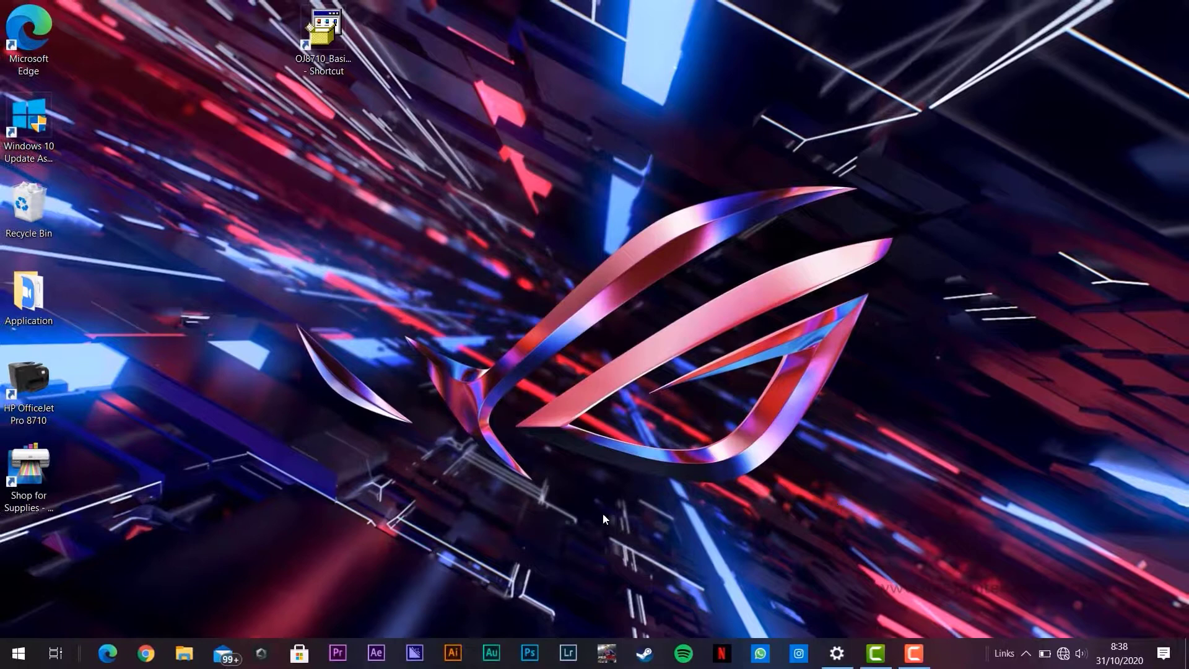
Open Windows Settings from the Start menu and go to Devices.
click(18, 652)
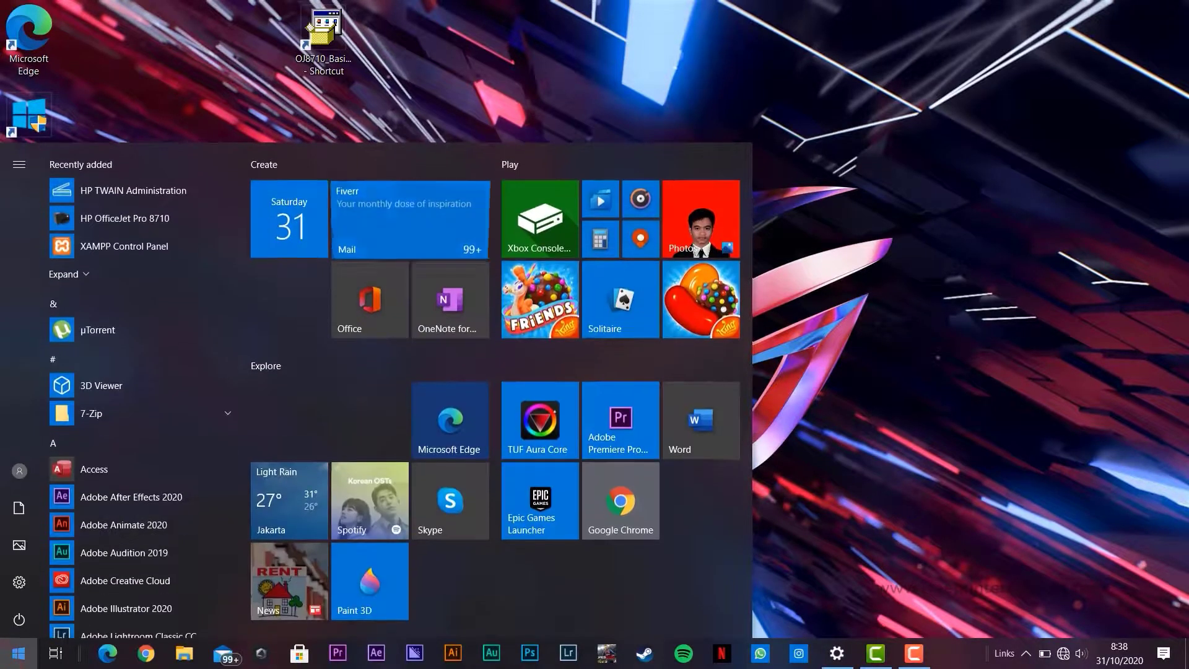
click(27, 582)
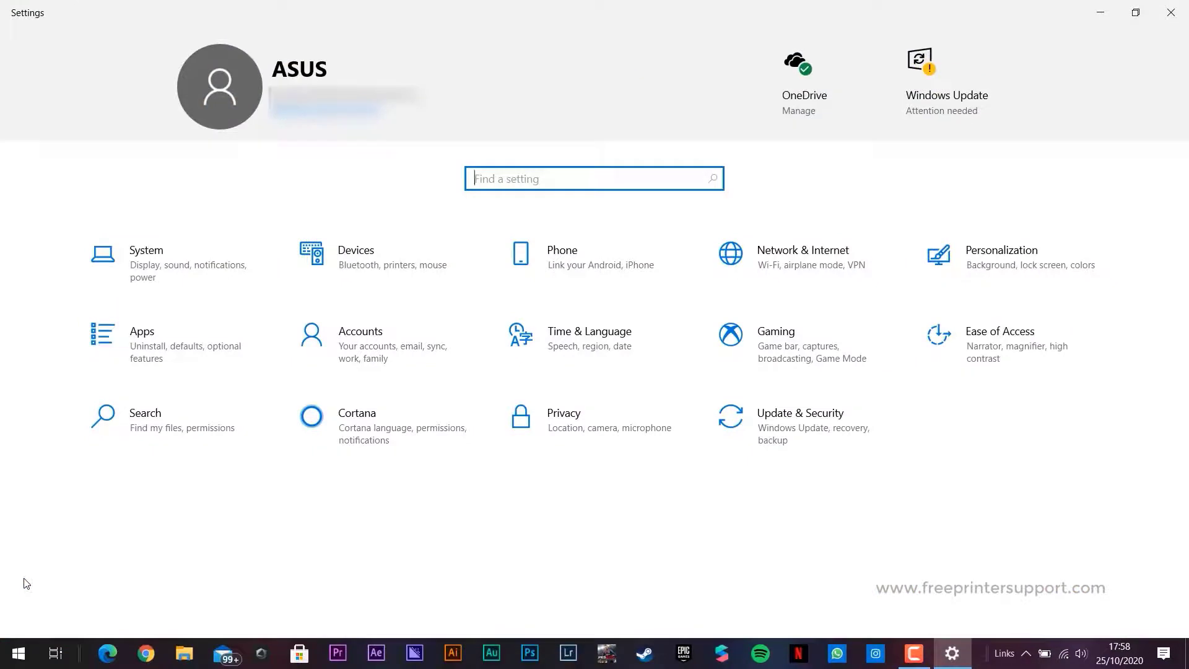
click(325, 279)
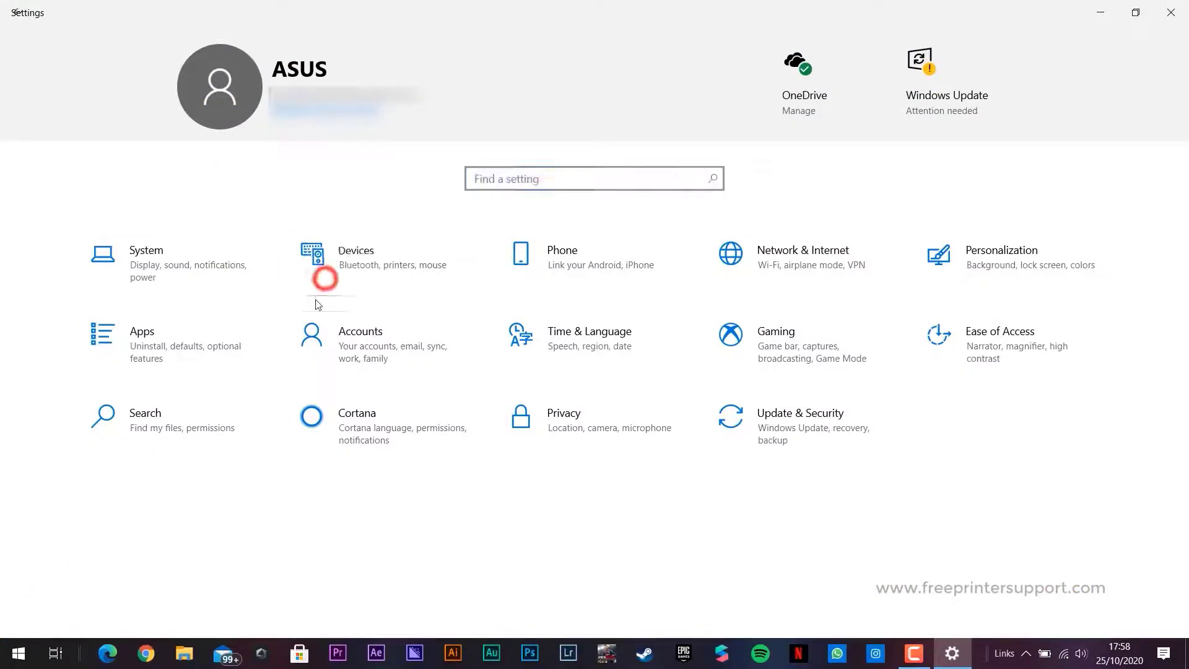